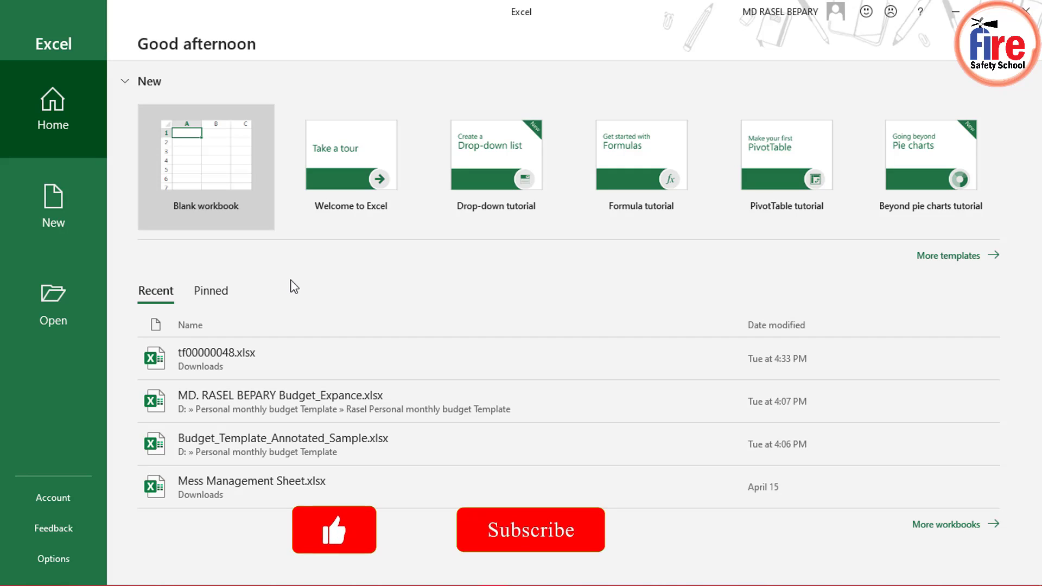
- Create a blank workbook and enable the Developer tab in the ribbon customization options
left_click(225, 159)
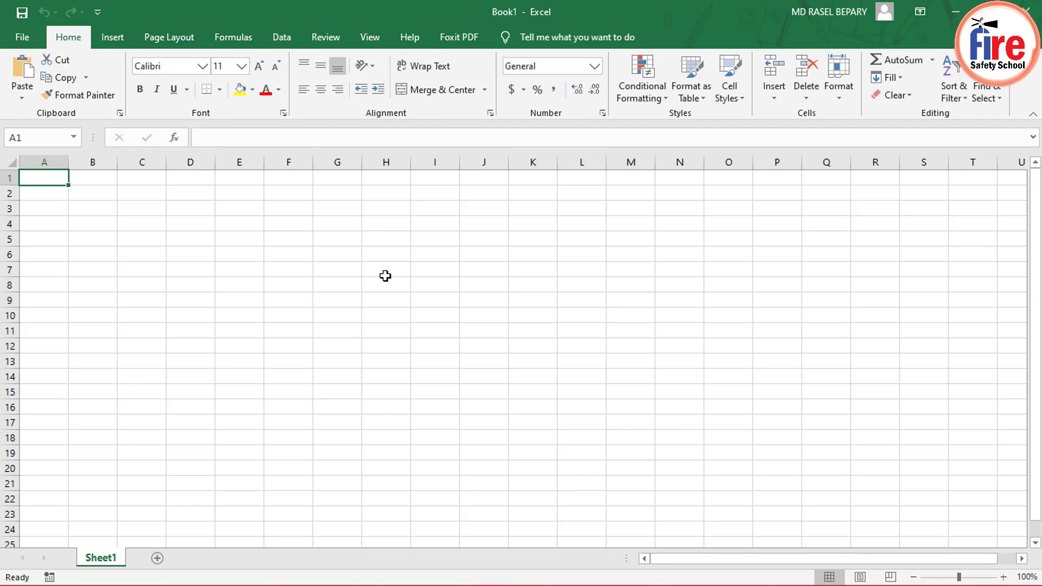
left_click(21, 38)
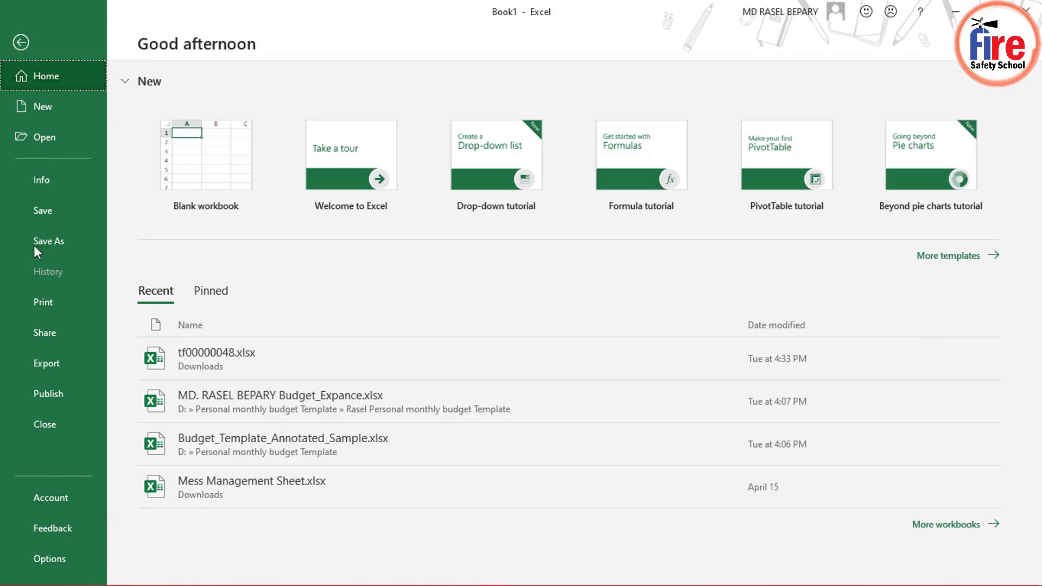
left_click(49, 564)
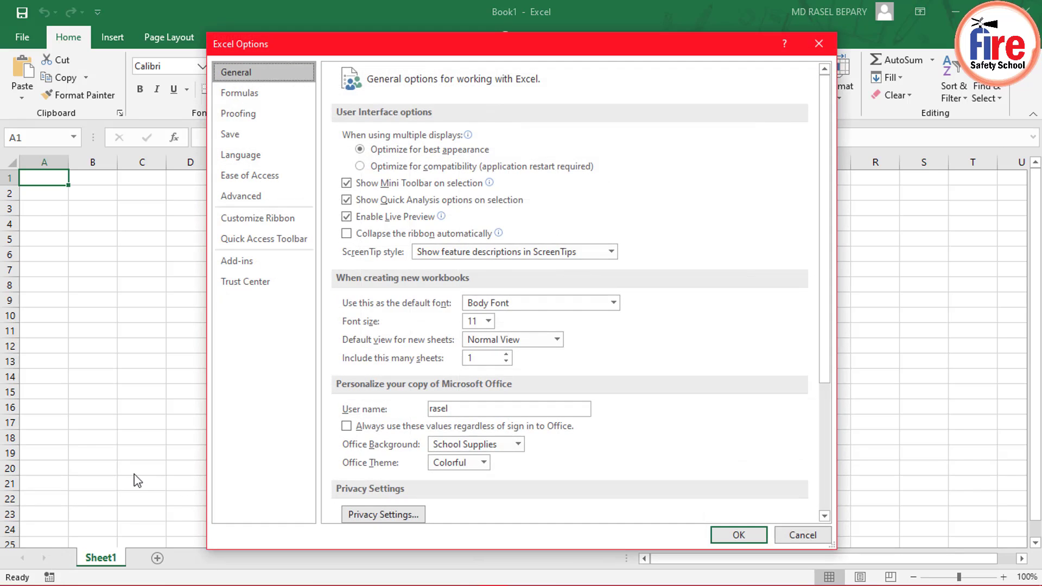
left_click(271, 219)
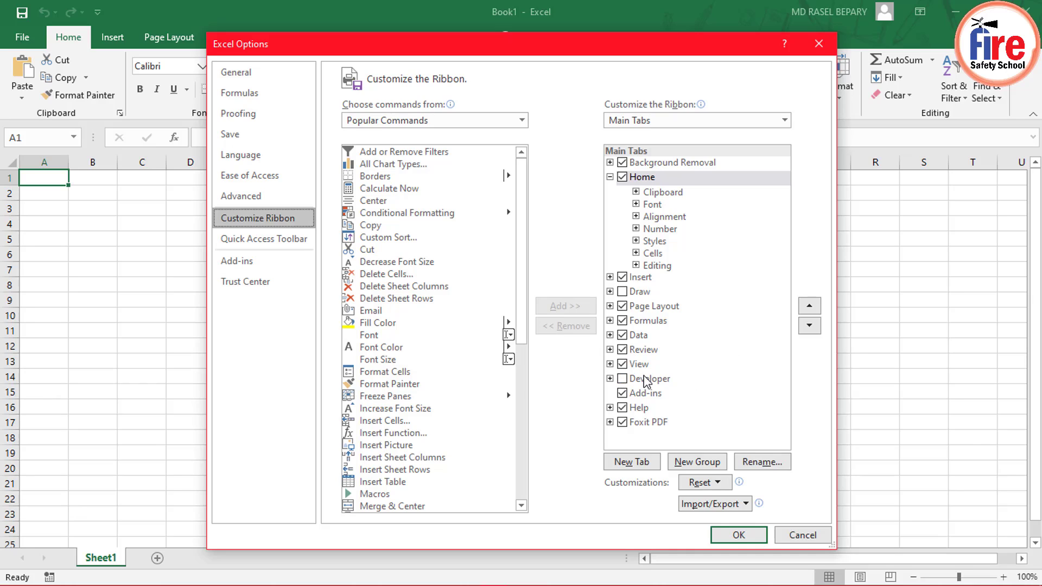
left_click(623, 379)
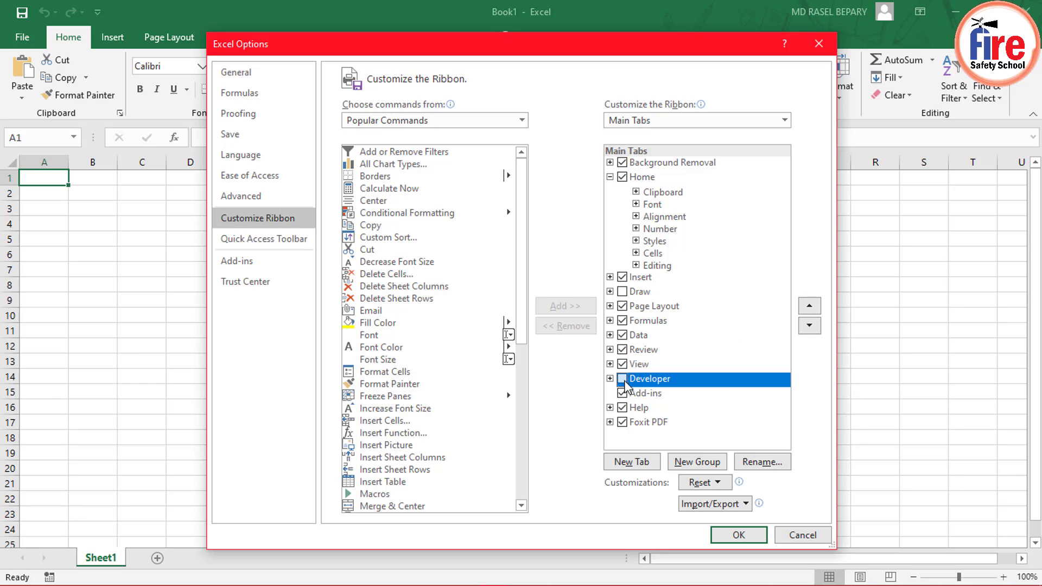
left_click(741, 536)
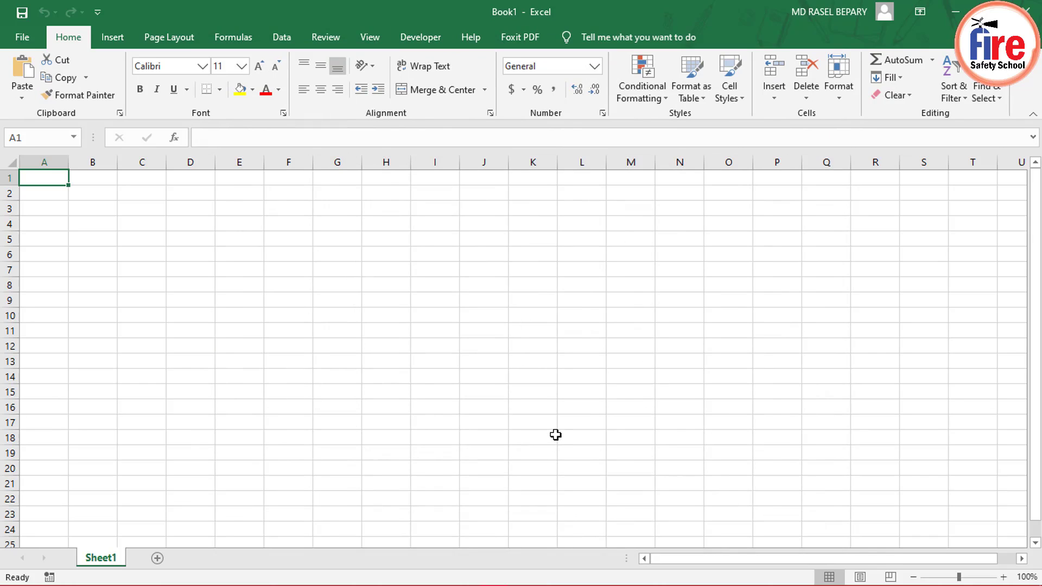
- Add the Mini Calendar and Date Picker add-in to the sheet and move it over columns O to S, starting at row 3
left_click(426, 40)
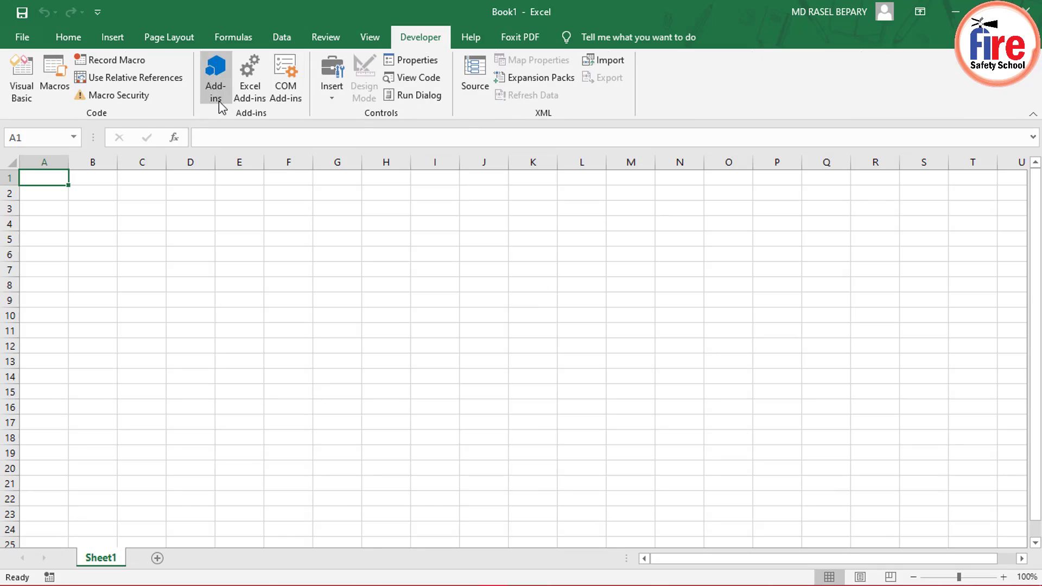
left_click(215, 87)
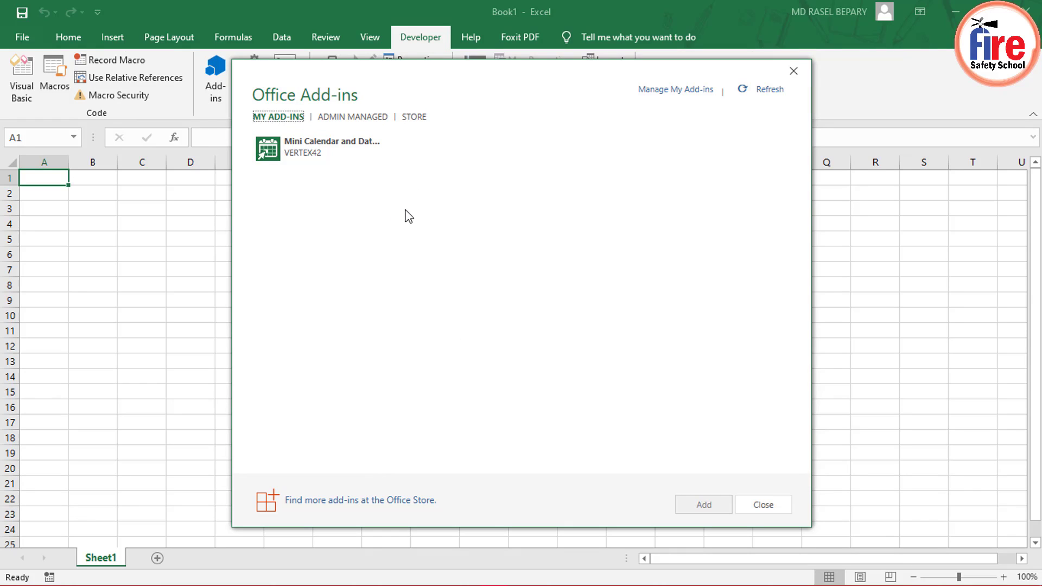
left_click(327, 153)
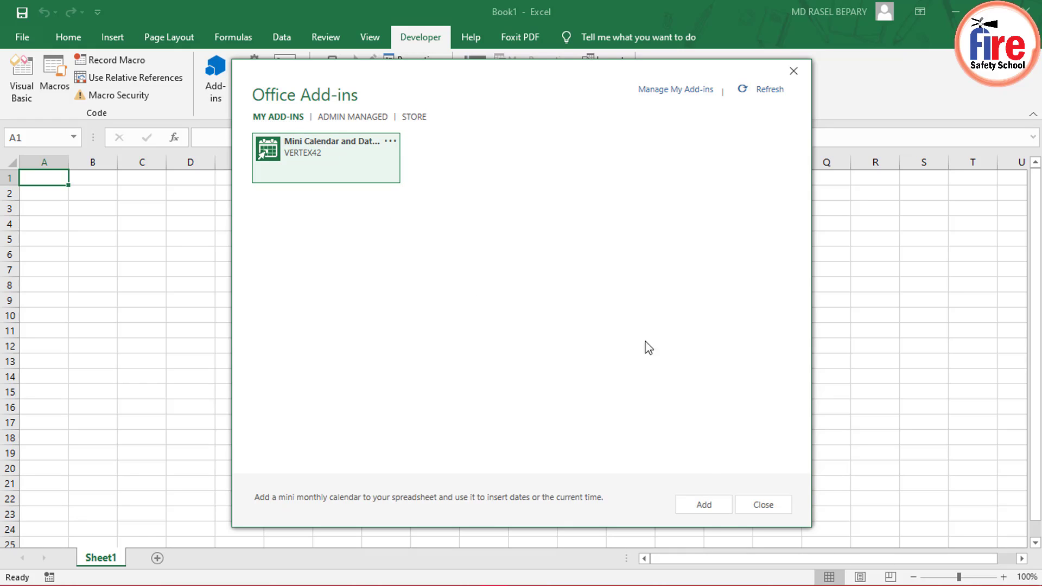
left_click(709, 507)
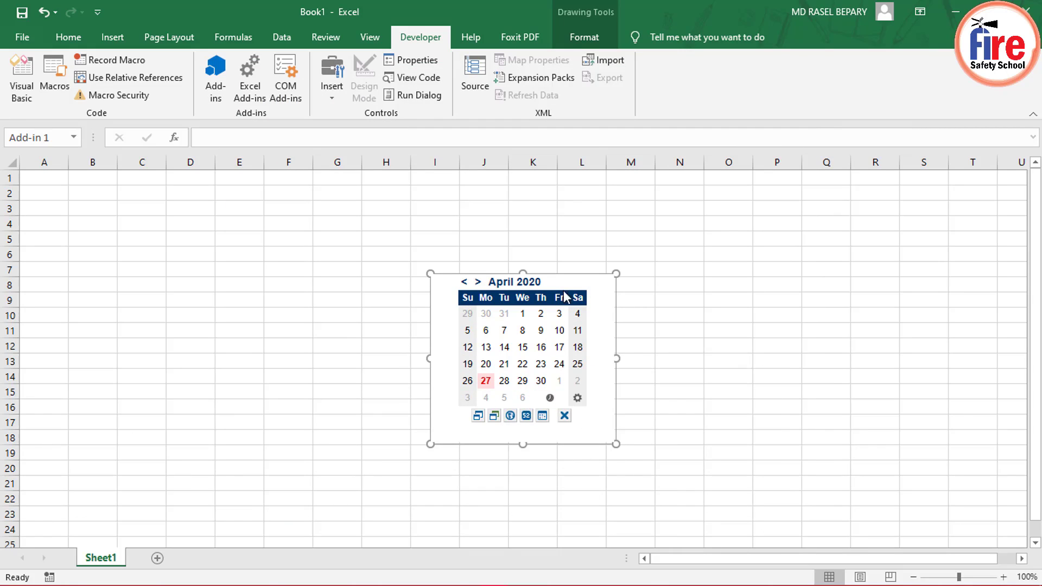
left_click_drag(565, 275, 858, 210)
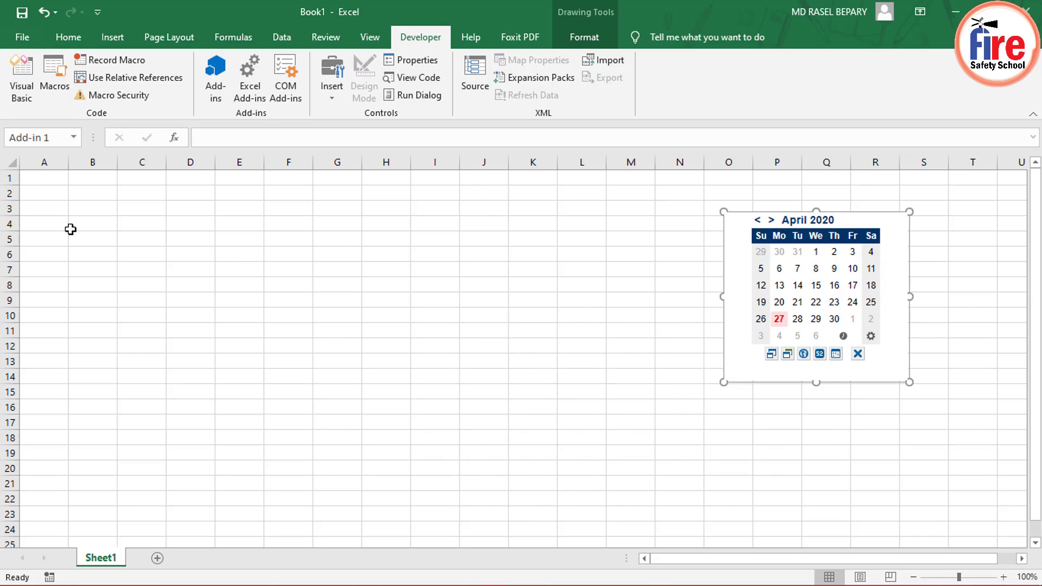
- Enter the heading "Date" in cell A1
left_click(50, 180)
type("Date")
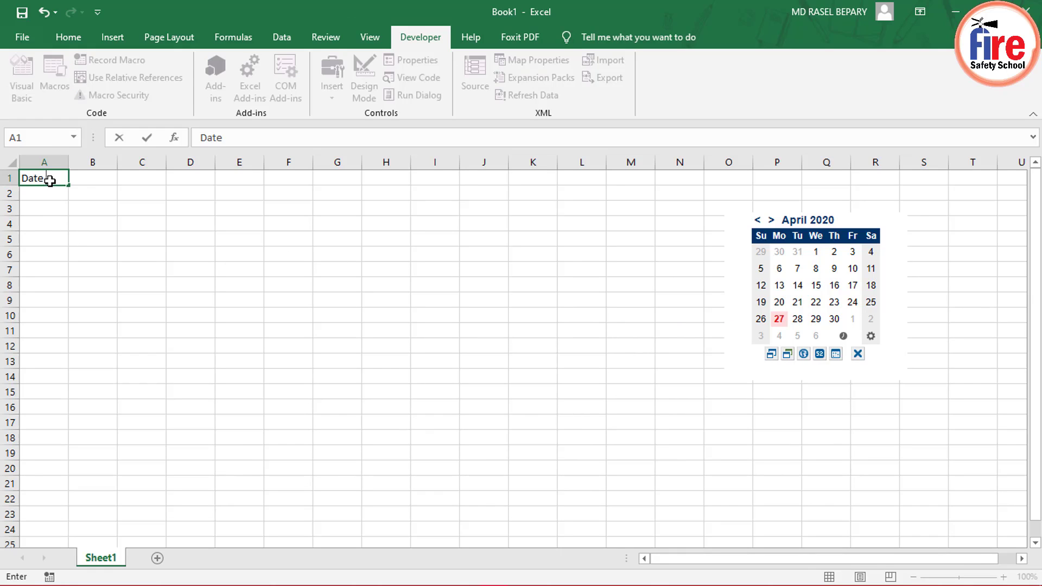
left_click(51, 194)
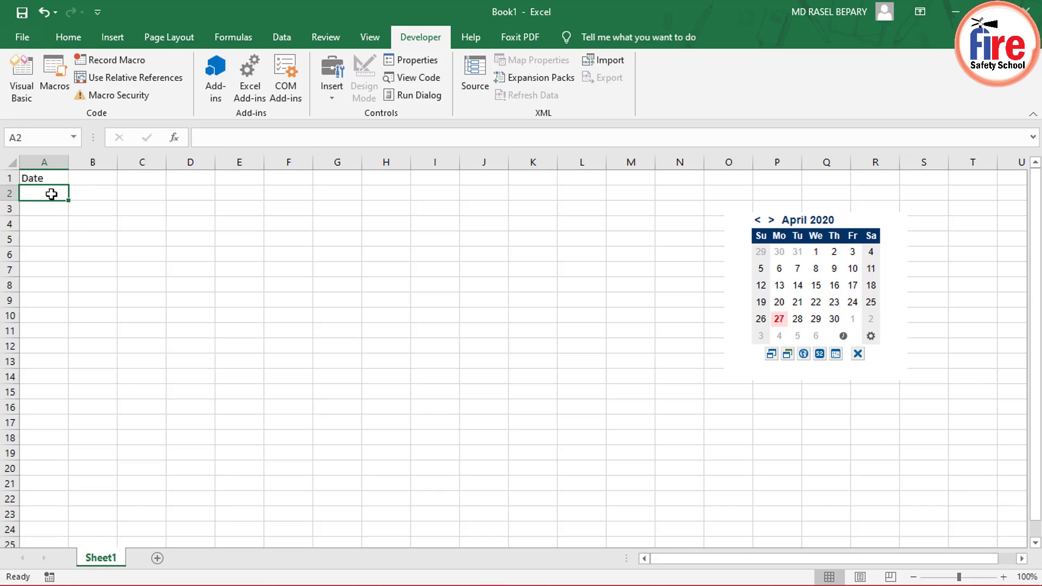
- Enter the date 10/20/20 manually in cell A2 and clear the cell again
type("10/20/")
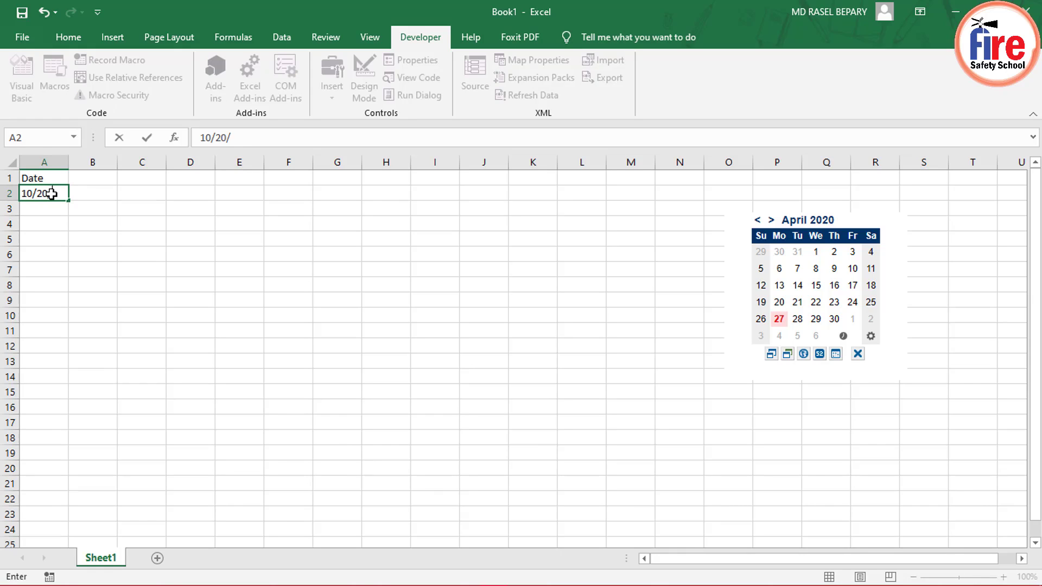
type("20")
key("Return")
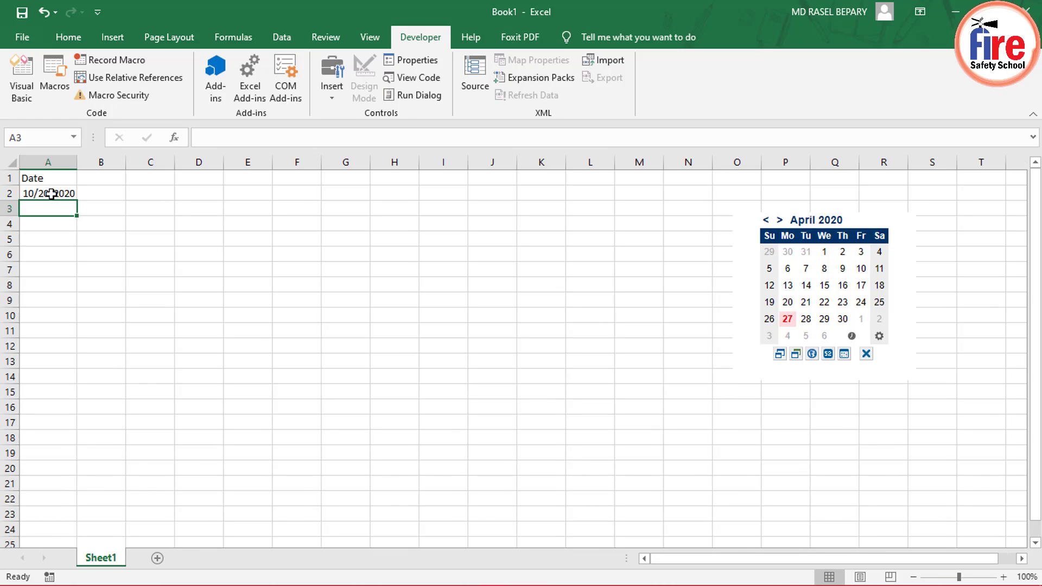
left_click(63, 195)
key("Delete")
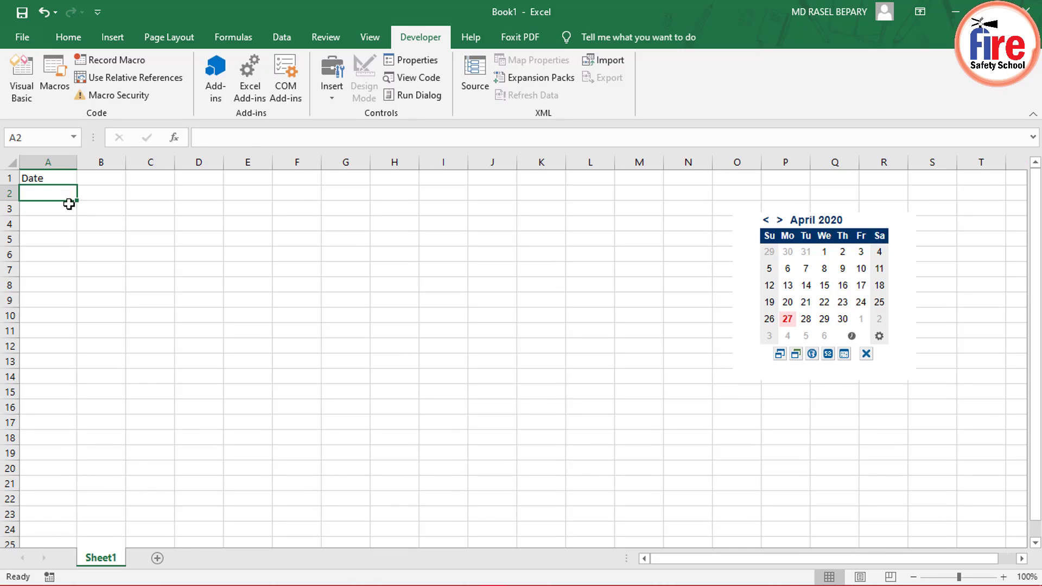
left_click(143, 274)
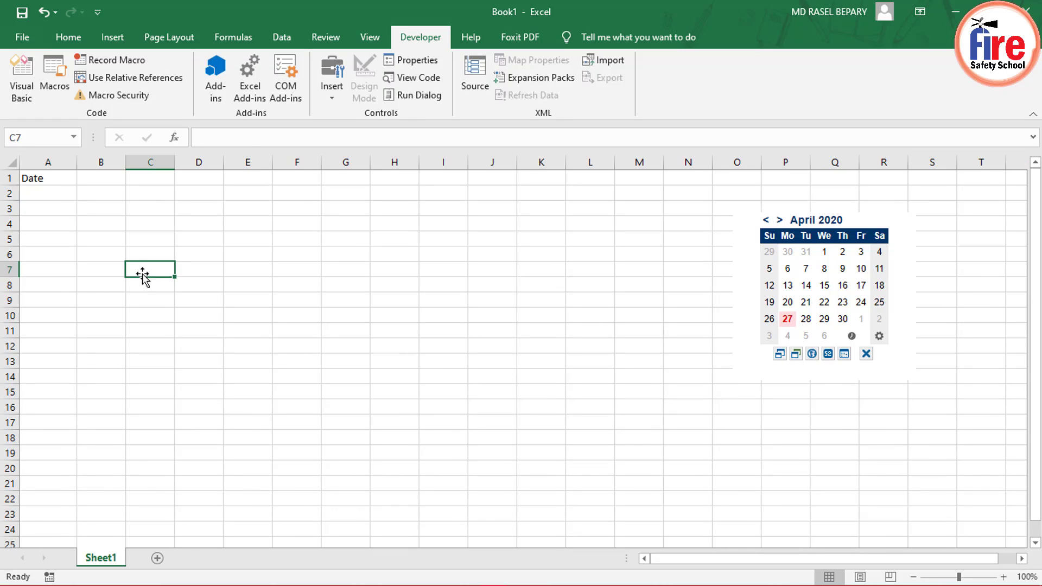
- Insert the date 4/27/2020 into cell A2 by picking it from the mini calendar
left_click(62, 198)
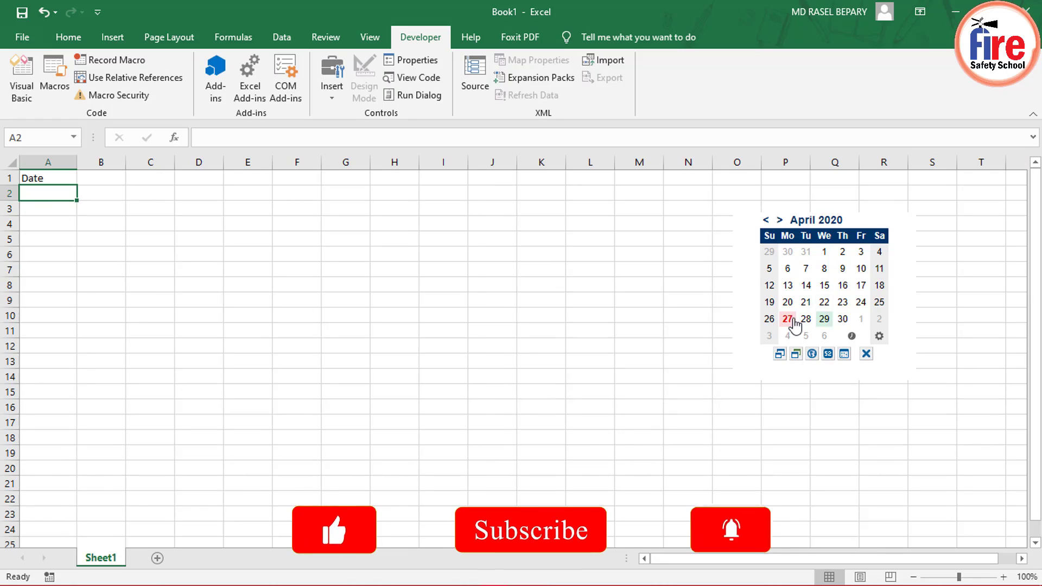
left_click(790, 320)
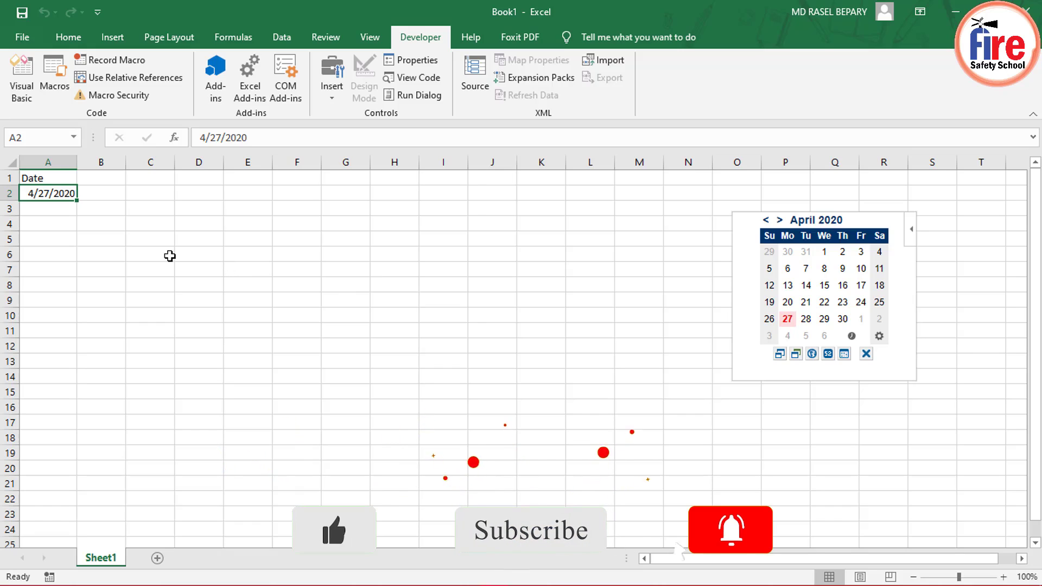
left_click(318, 242)
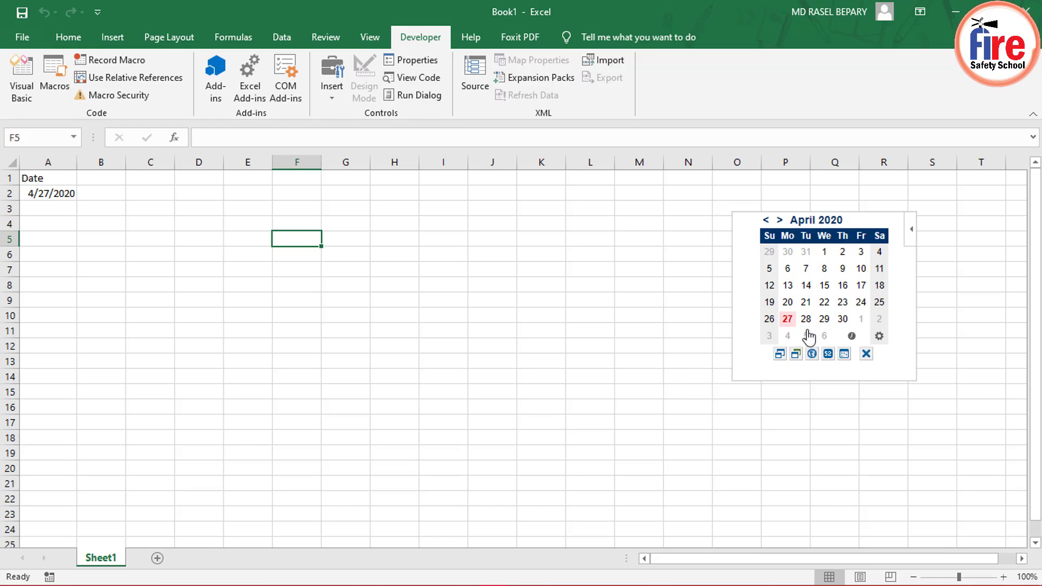
- Select the mini calendar add-in object and move it over columns K to O, starting at row 4
left_click(913, 234)
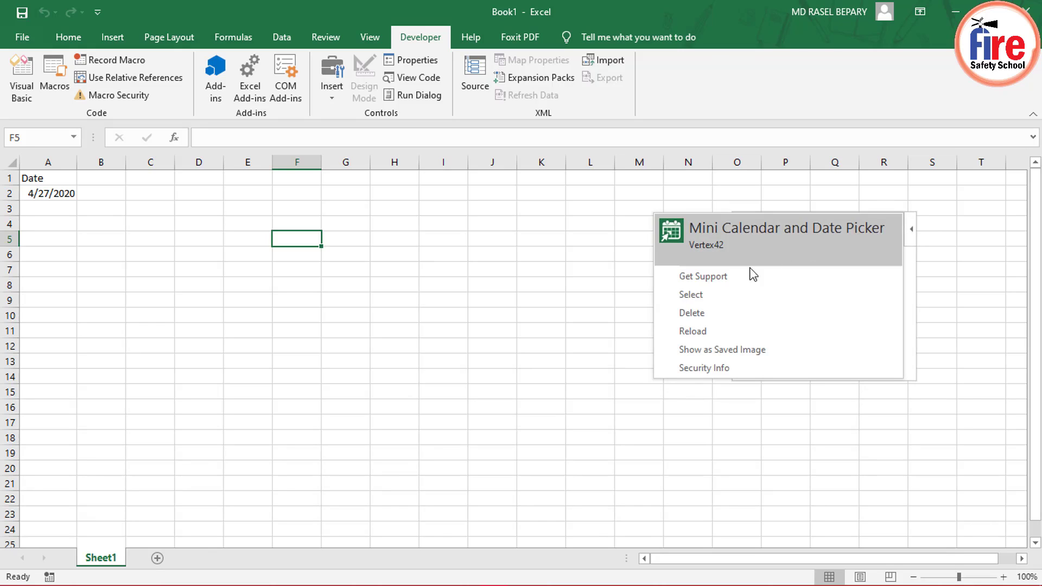
left_click(732, 296)
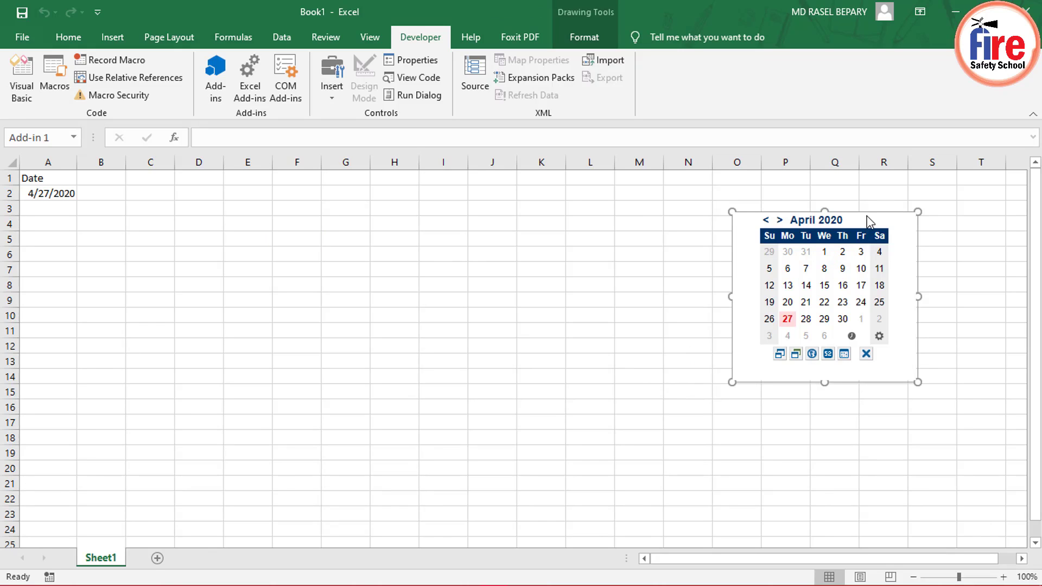
left_click_drag(871, 213, 696, 216)
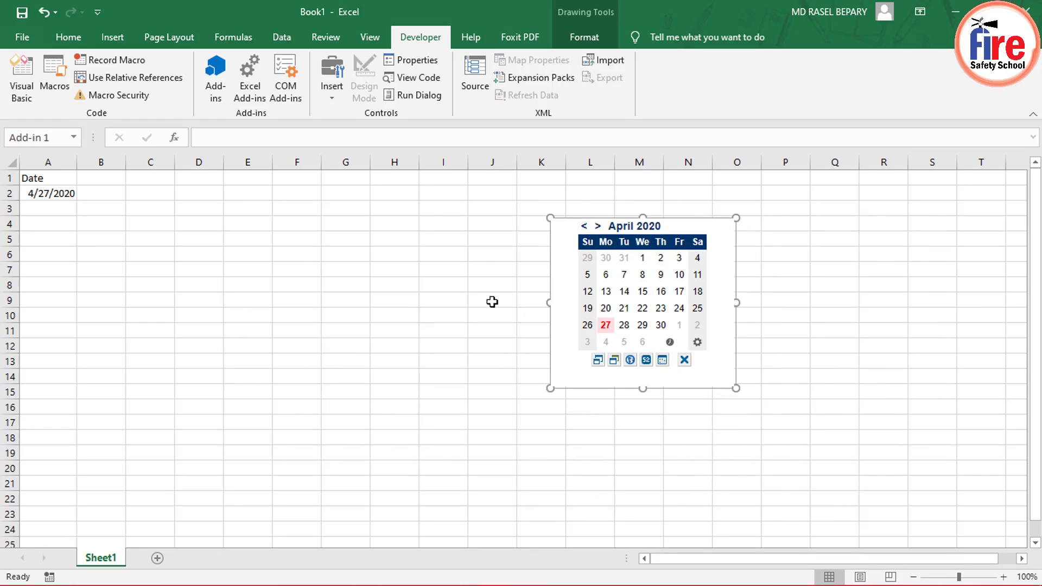
- Delete the mini calendar add-in from the sheet
left_click(728, 237)
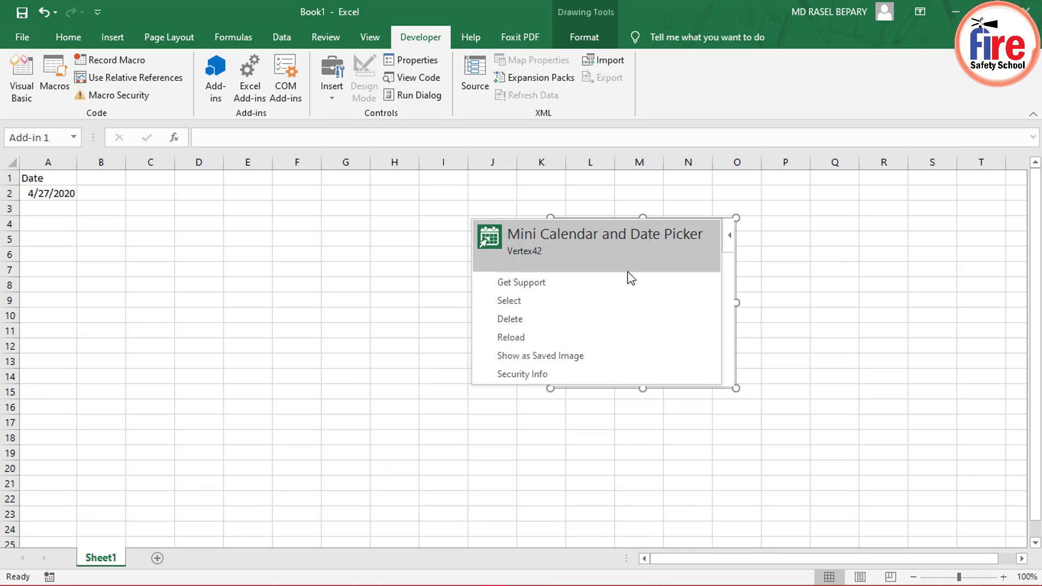
left_click(575, 320)
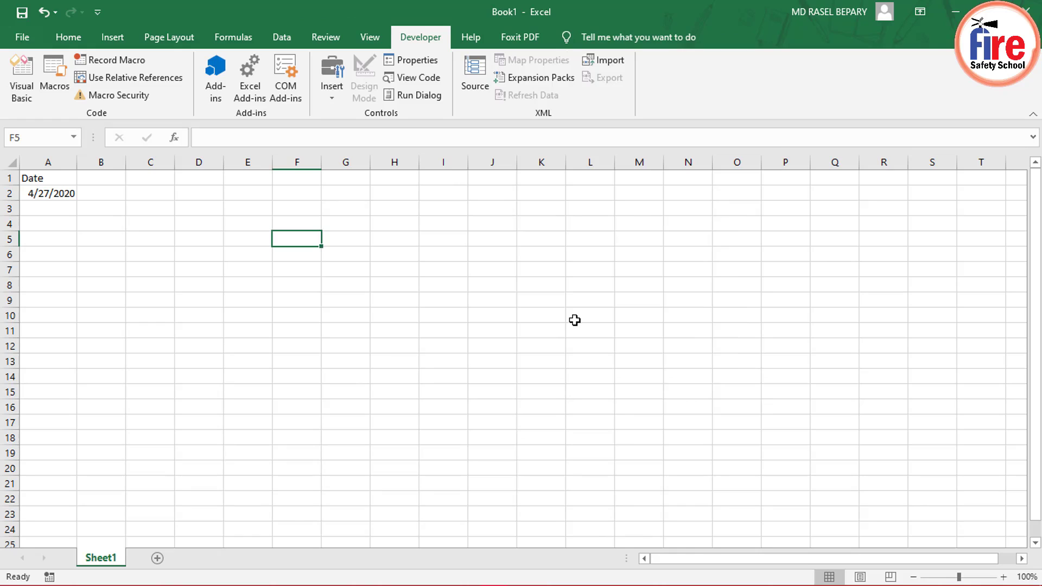
left_click(567, 296)
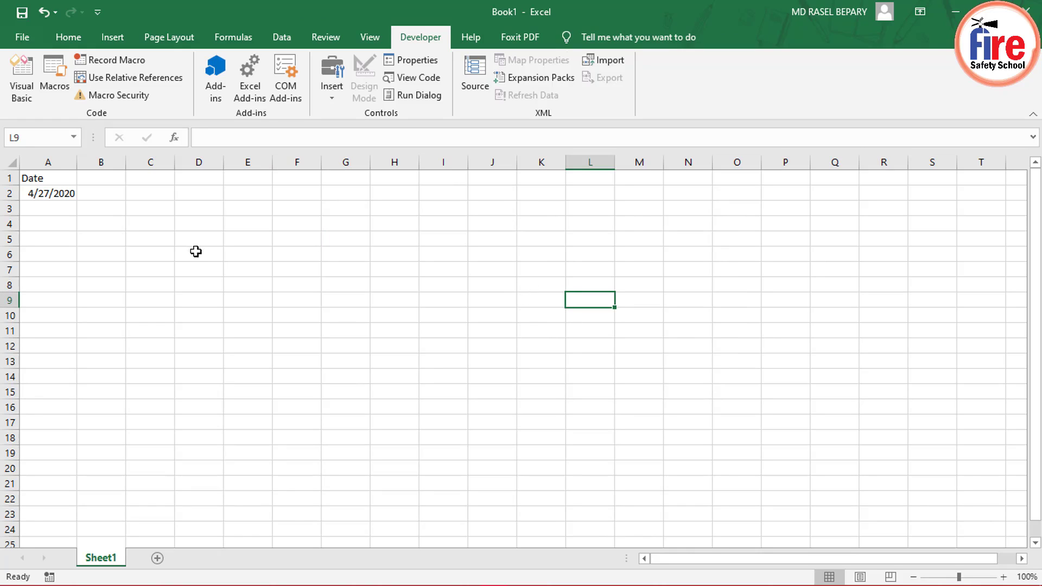
left_click(226, 258)
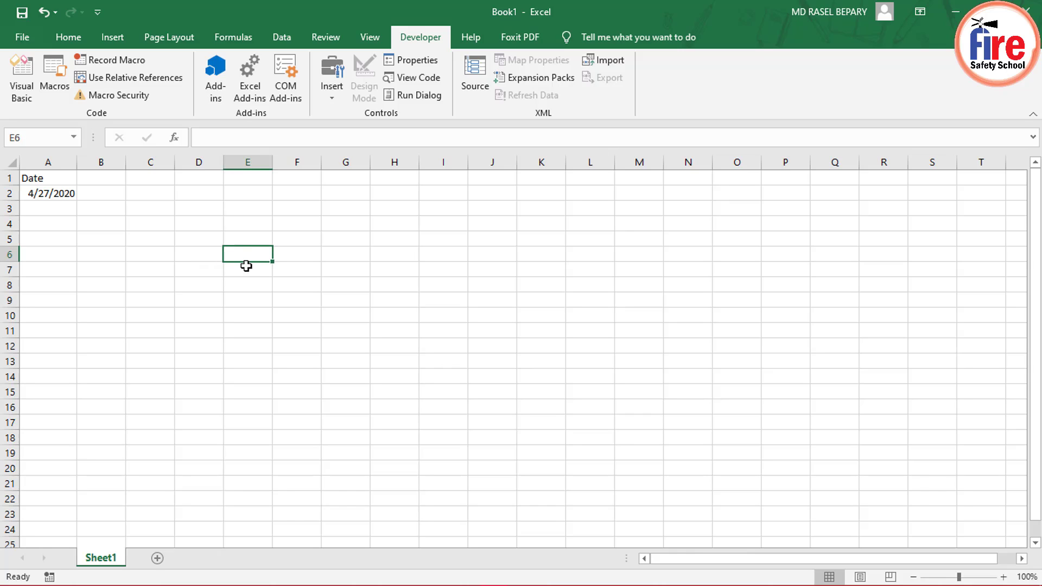
- Set the AutoRecover save interval to 2 minutes in the program's save options
left_click(68, 38)
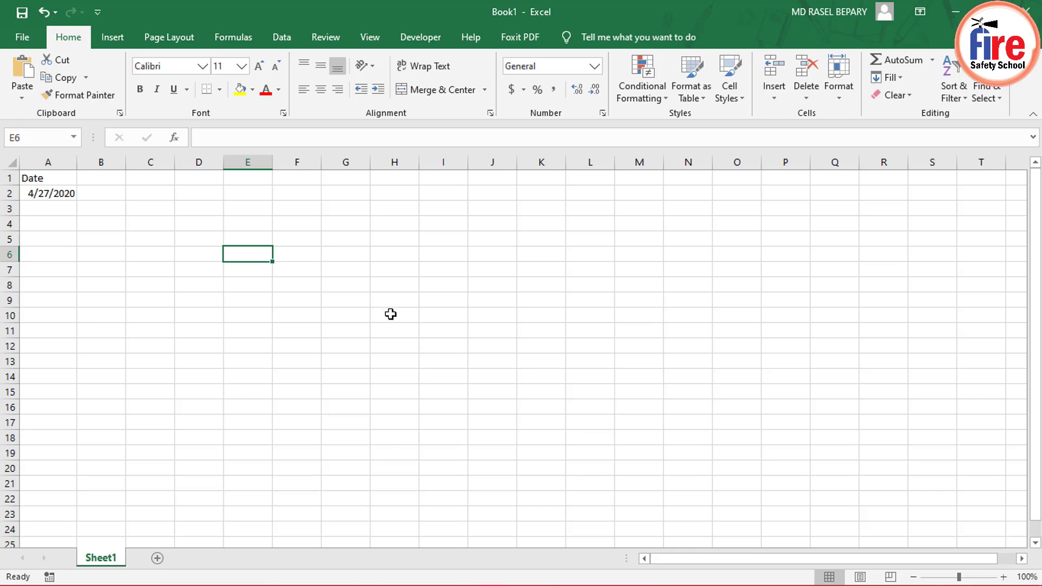
left_click(30, 47)
left_click(57, 564)
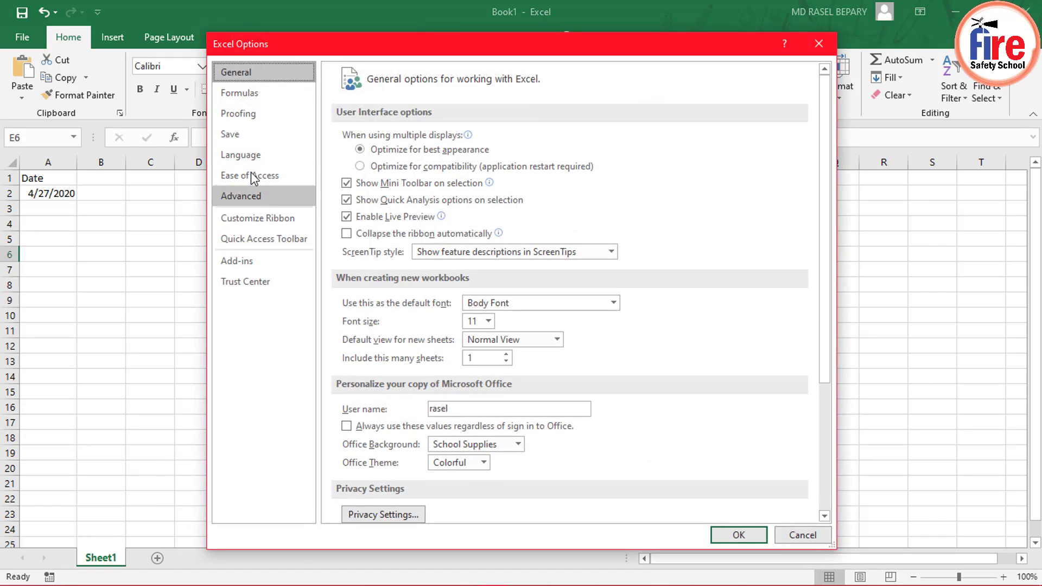
left_click(246, 135)
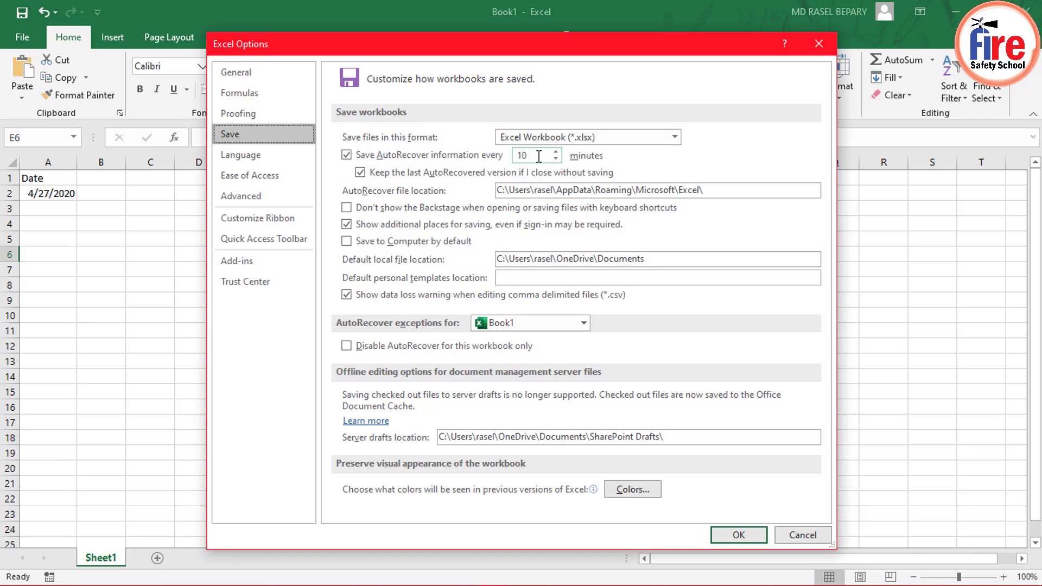
left_click_drag(539, 157, 518, 157)
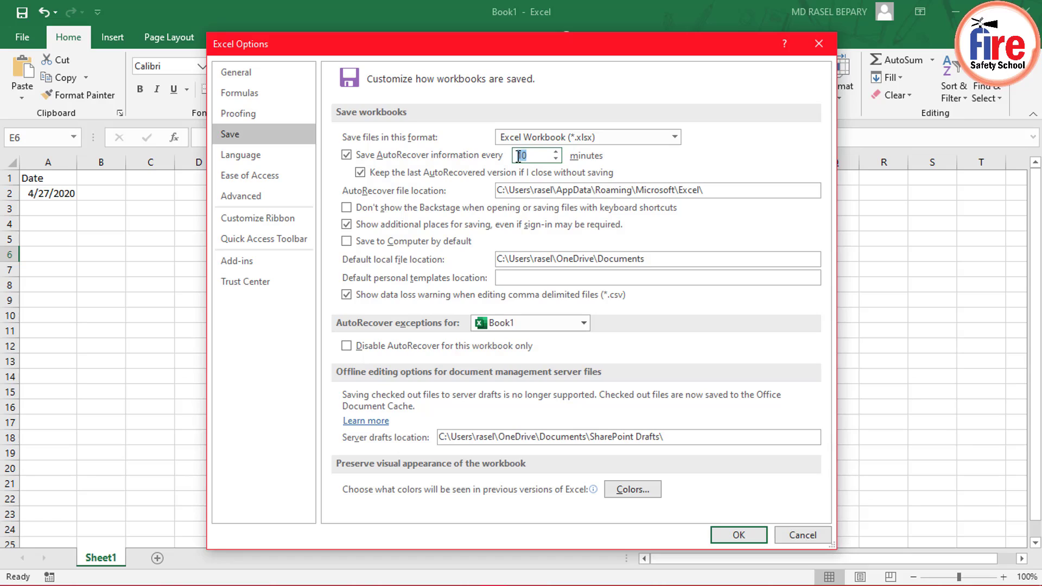
key("BackSpace")
type("2")
left_click(757, 538)
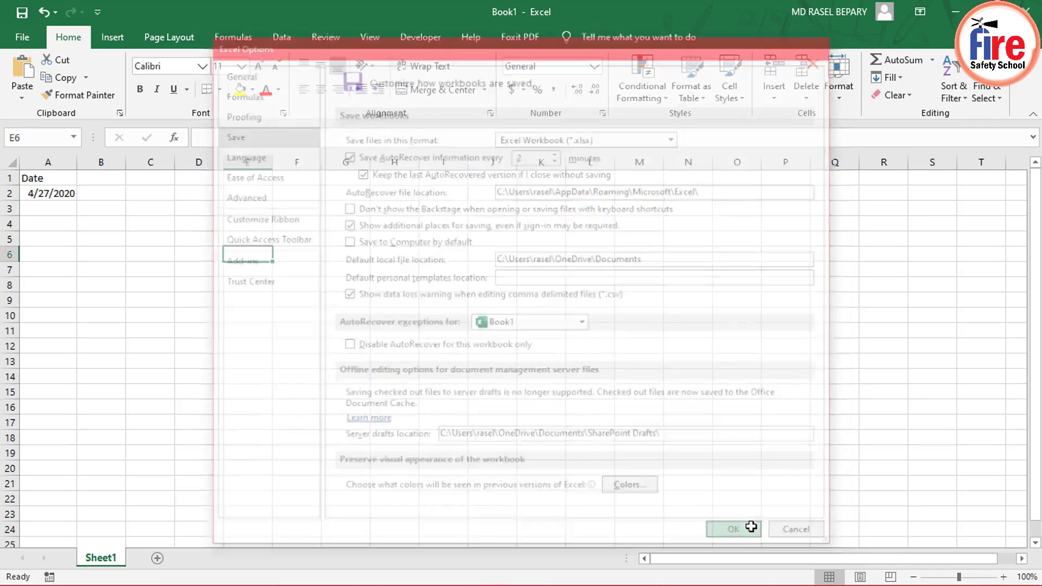